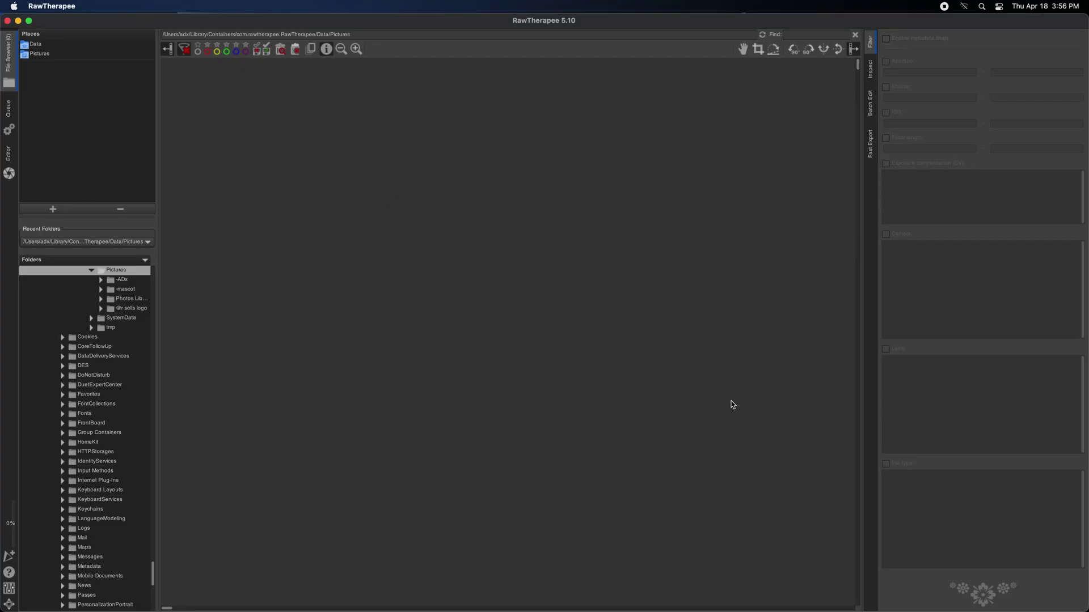
Step: Switch RawTherapee to the batch Queue view from the left tab strip
{"action": "left_click", "coordinate": [9, 129]}
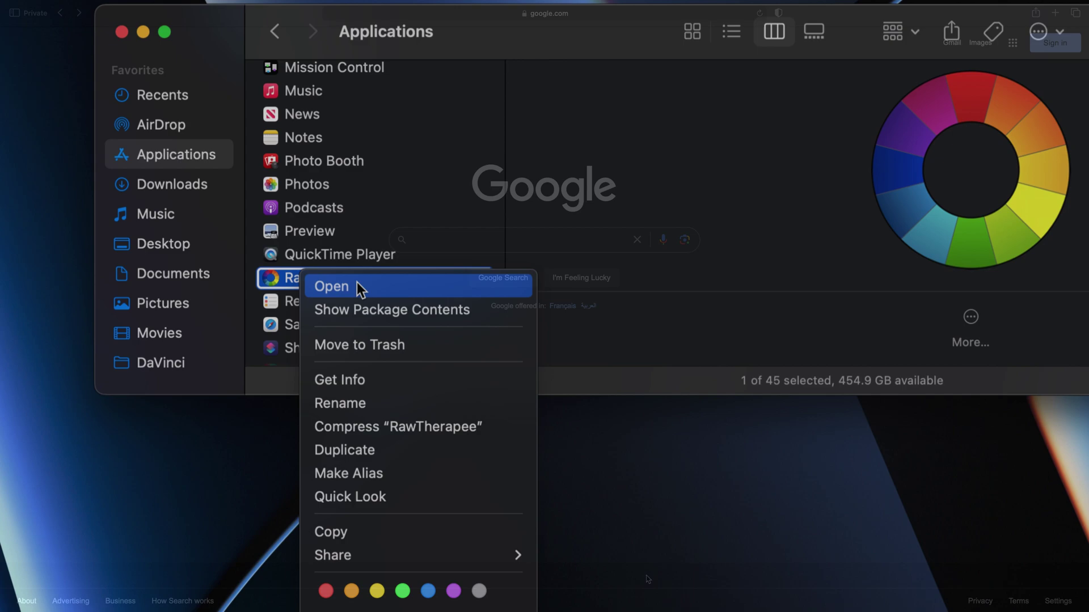
Step: Search Google for 'Rawtherapee' and open the official 'RawTherapee - Home' result
{"action": "left_click", "coordinate": [520, 240]}
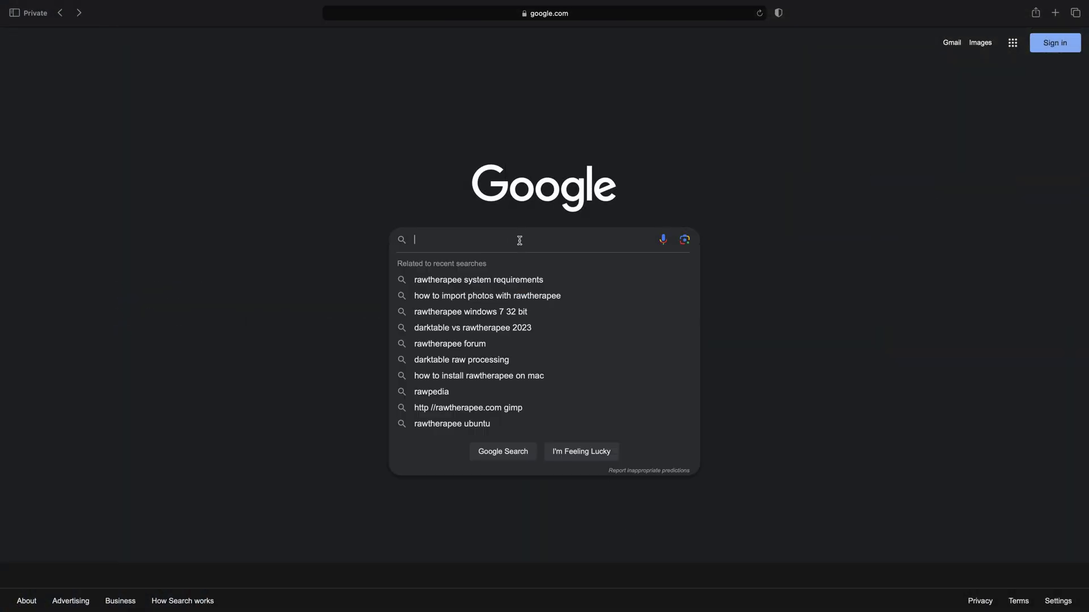
{"action": "type", "text": "Ra"}
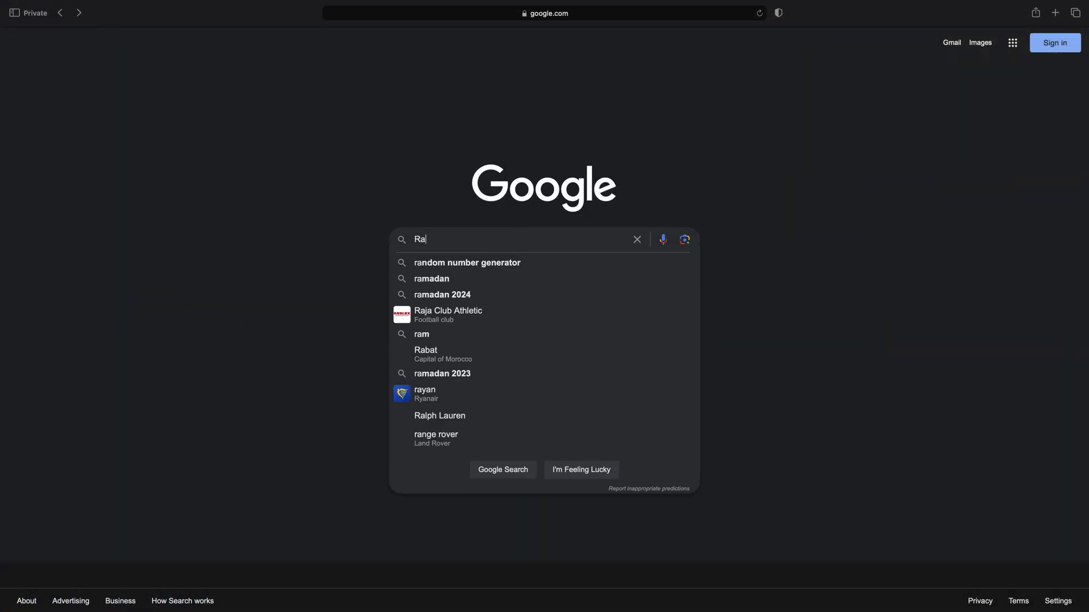
{"action": "type", "text": "wthe"}
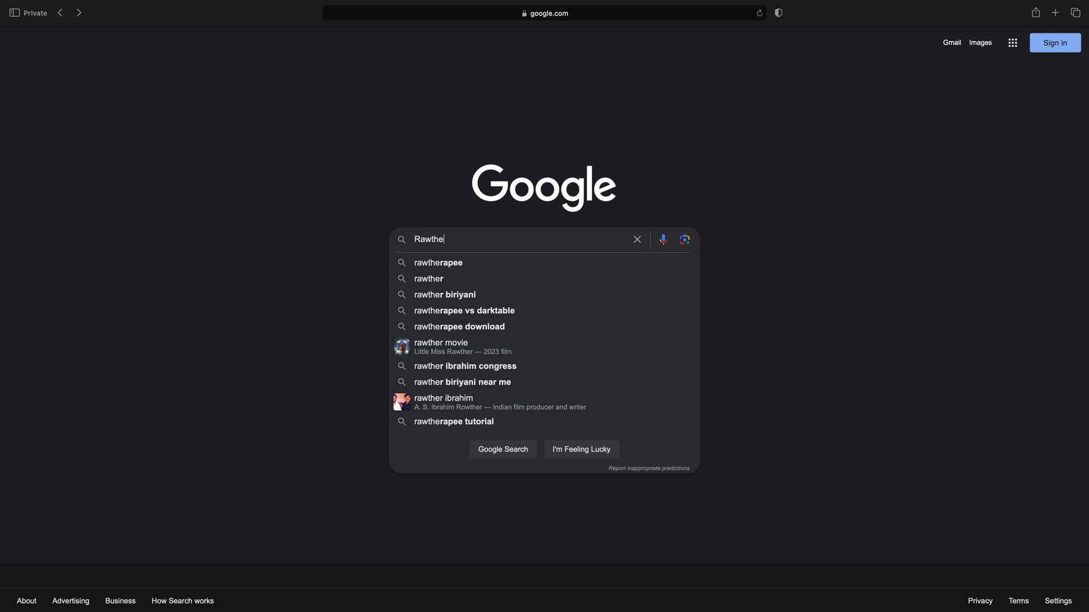
{"action": "type", "text": "rape"}
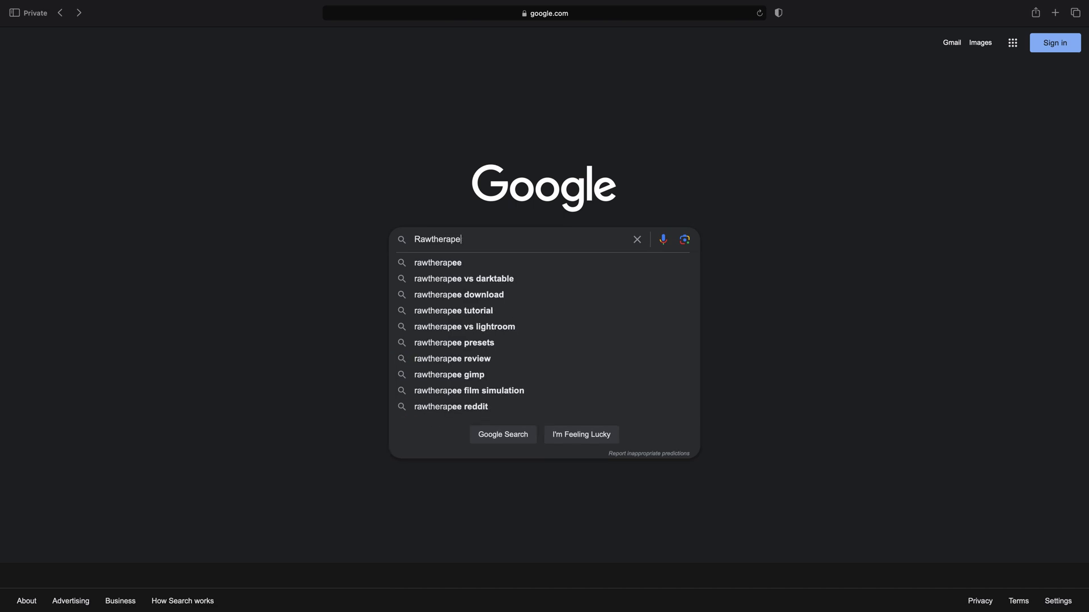
{"action": "type", "text": "e"}
{"action": "key", "text": "Down"}
{"action": "key", "text": "Return"}
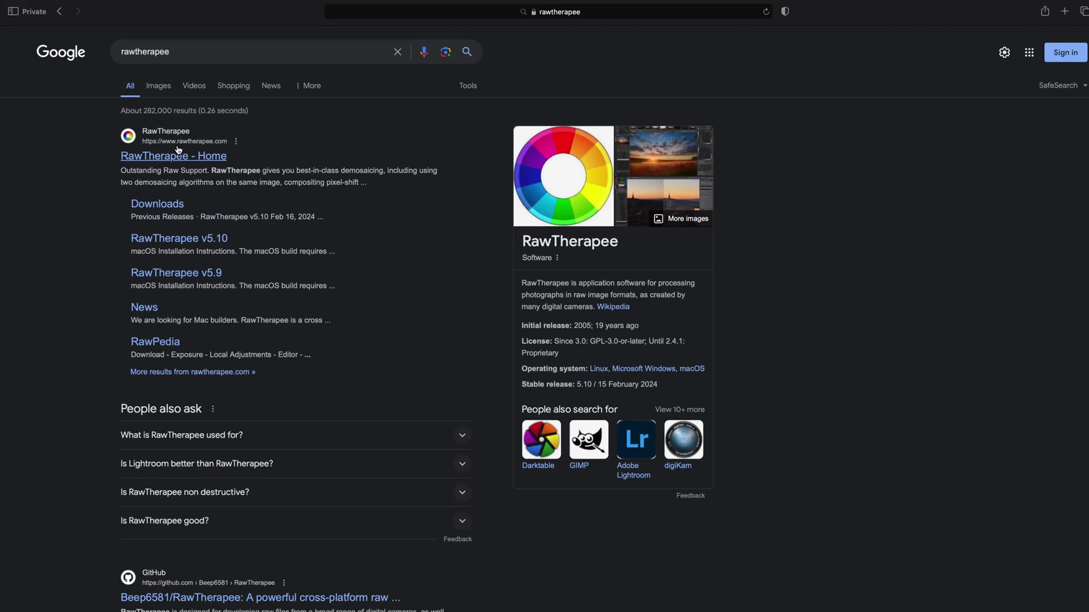
{"action": "left_click", "coordinate": [177, 157]}
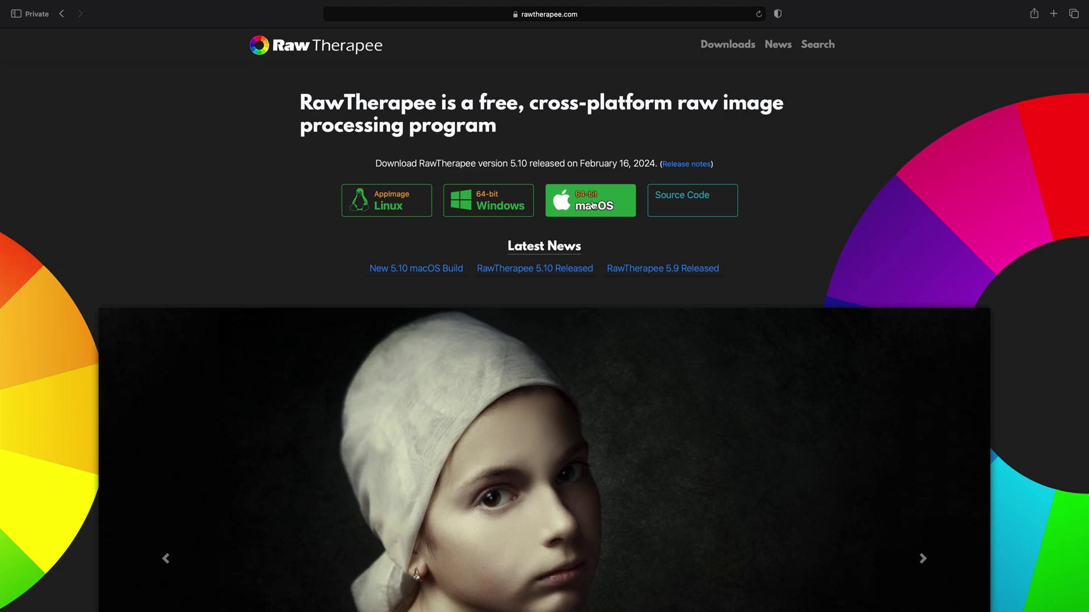
Step: Download the 64-bit macOS 5.10 zip, allowing rawtherapee.com downloads, then bring Finder forward
{"action": "left_click", "coordinate": [620, 200]}
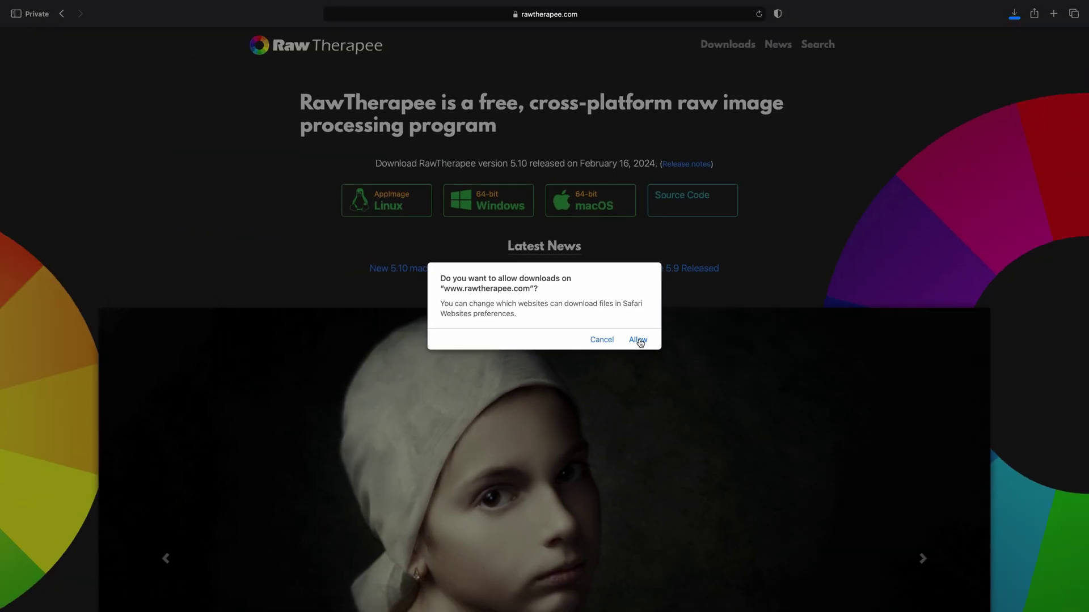
{"action": "left_click", "coordinate": [638, 340]}
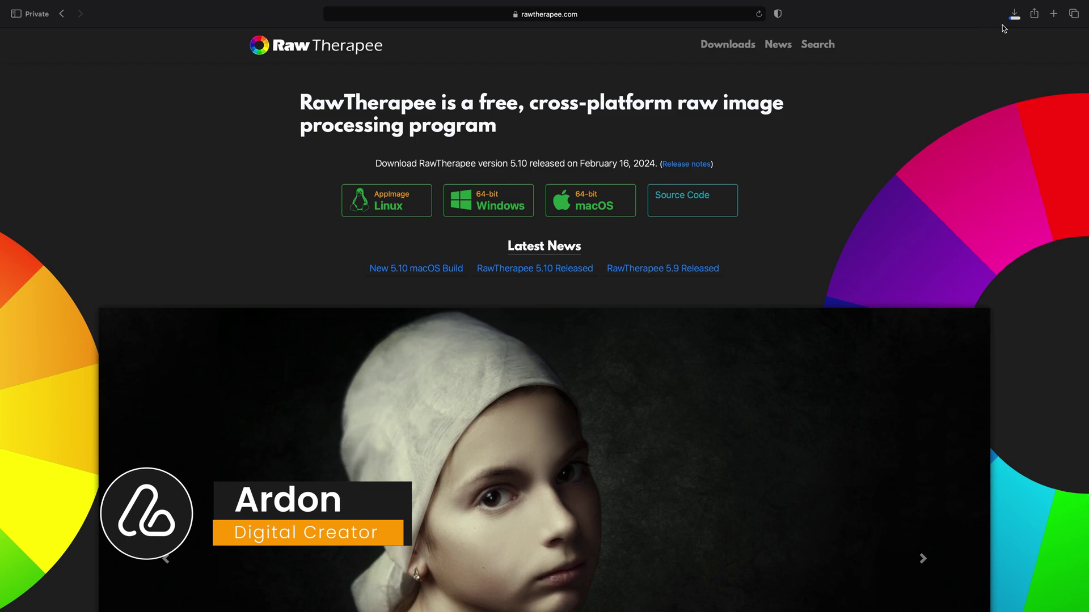
{"action": "left_click", "coordinate": [1015, 14]}
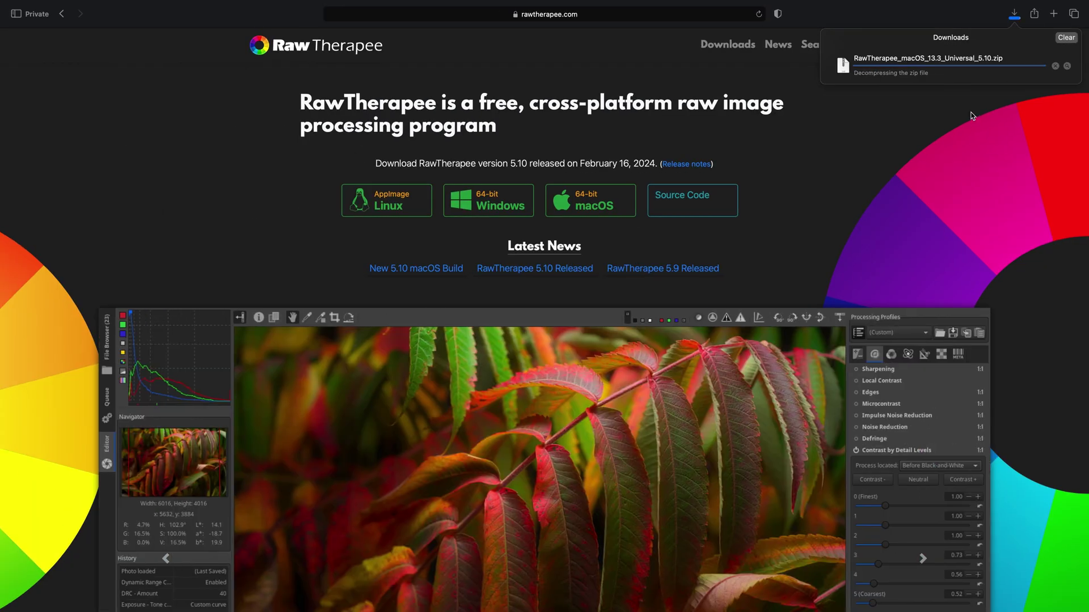
{"action": "key", "text": "super+Tab"}
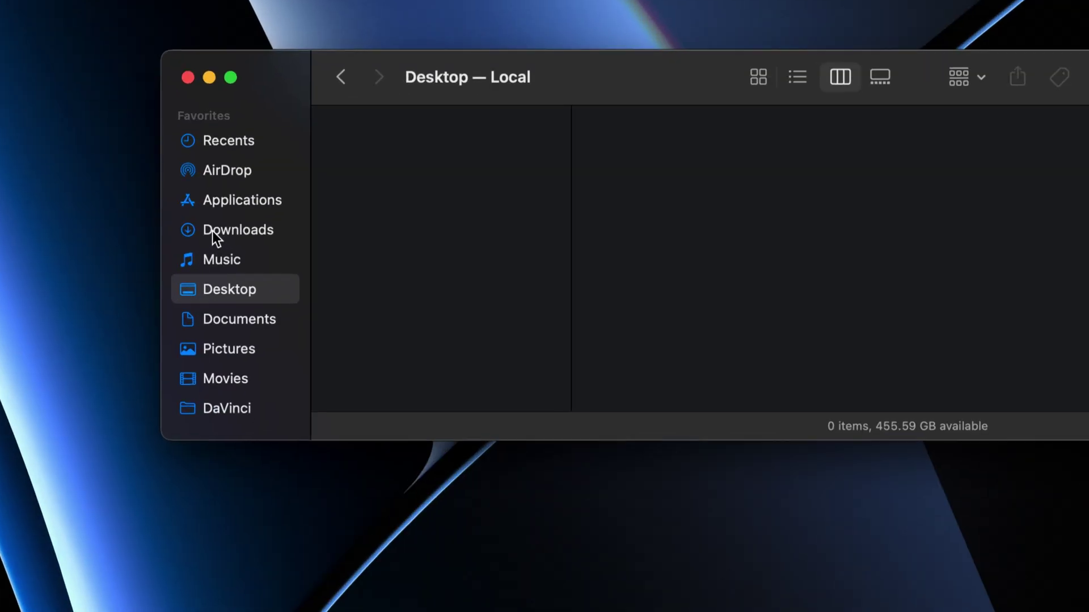
Step: Browse to the downloaded RawTherapee folder in Downloads and preview its install readme
{"action": "left_click", "coordinate": [214, 232]}
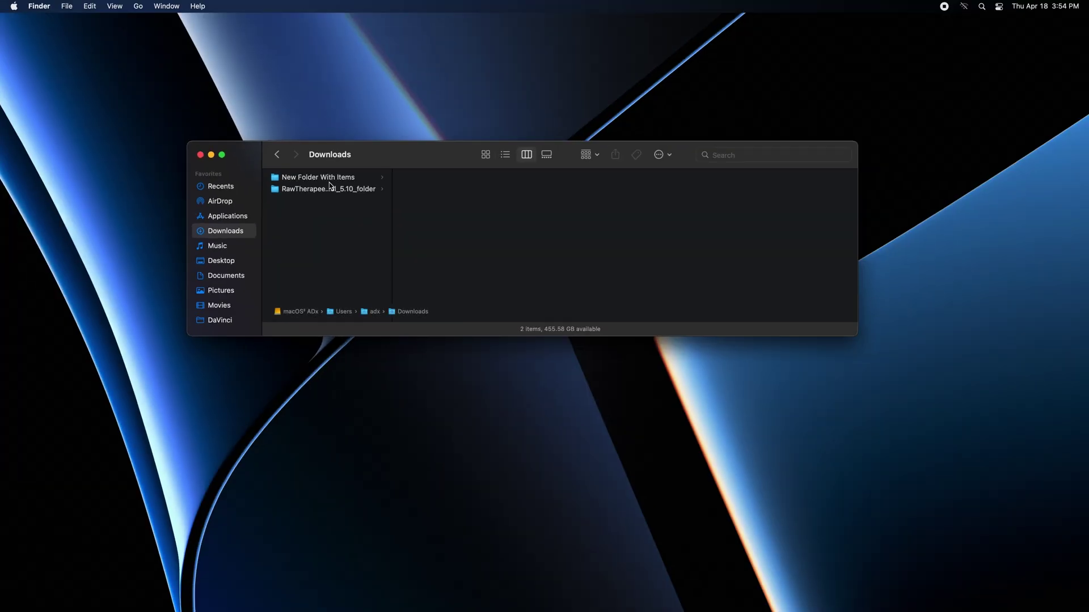
{"action": "left_click", "coordinate": [332, 190]}
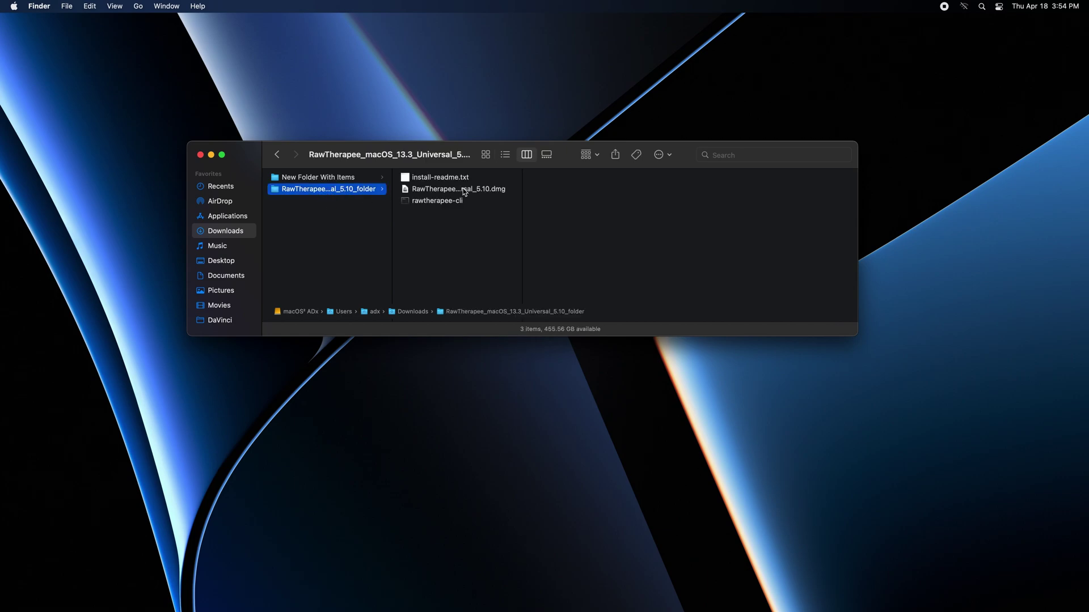
{"action": "left_click", "coordinate": [481, 179]}
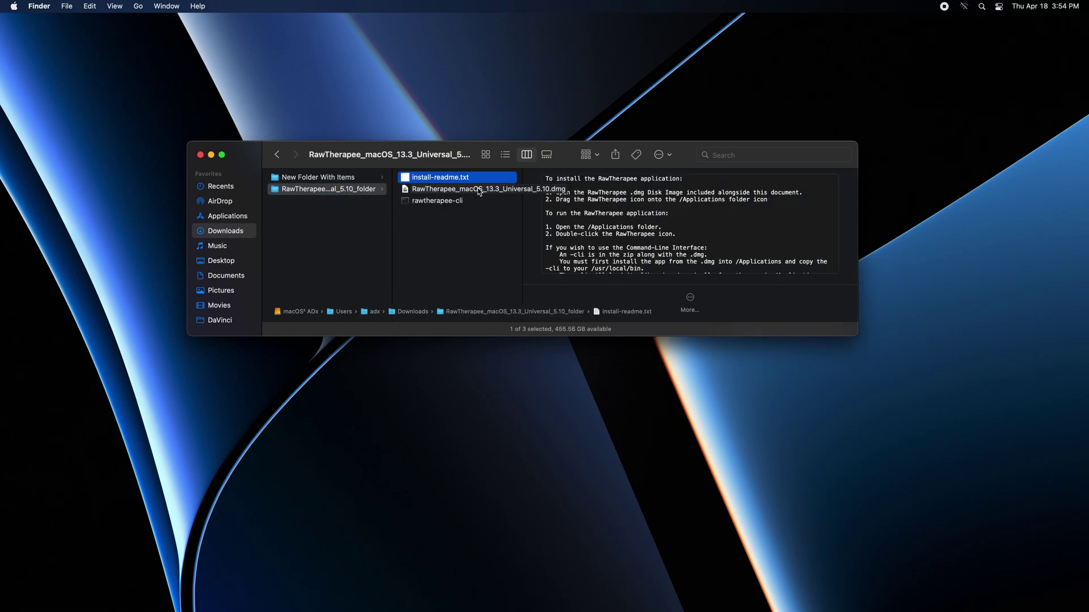
Step: Open RawTherapee_macOS_13.3_Universal_5.10.dmg and accept its GPL license to mount it
{"action": "left_click", "coordinate": [479, 190]}
{"action": "right_click", "coordinate": [485, 188]}
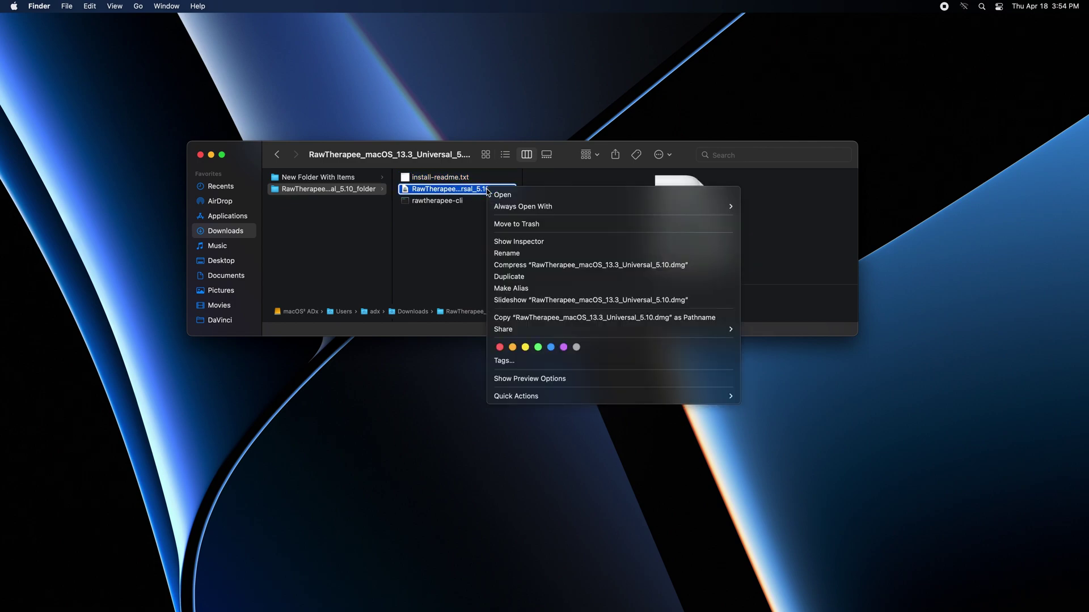
{"action": "left_click", "coordinate": [532, 196]}
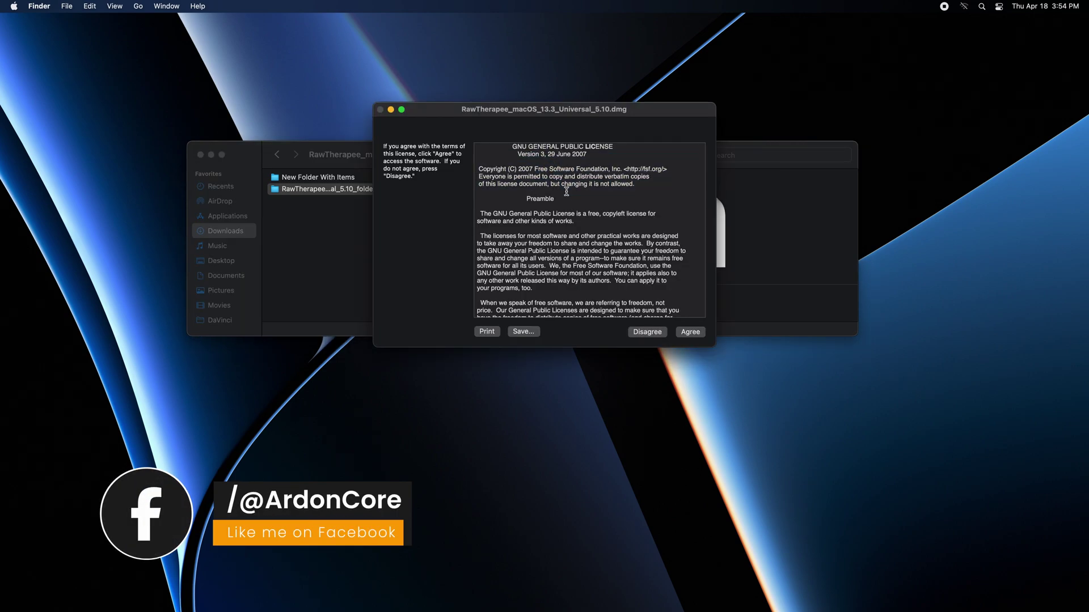
{"action": "scroll", "coordinate": [590, 239], "scroll_direction": "down", "scroll_amount": 10}
{"action": "scroll", "coordinate": [618, 255], "scroll_direction": "down", "scroll_amount": 15}
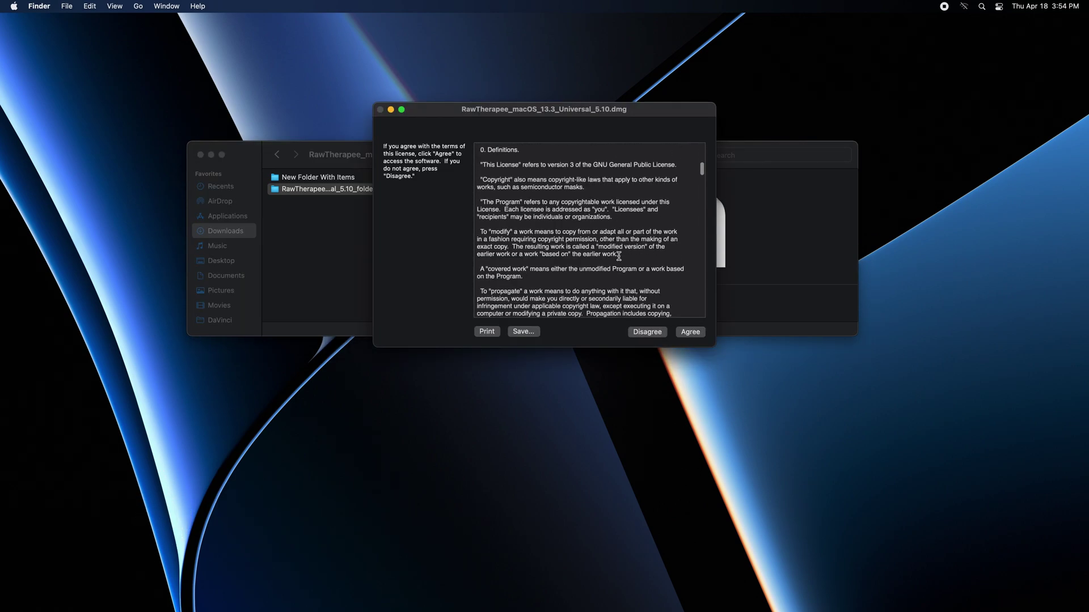
{"action": "left_click", "coordinate": [691, 332]}
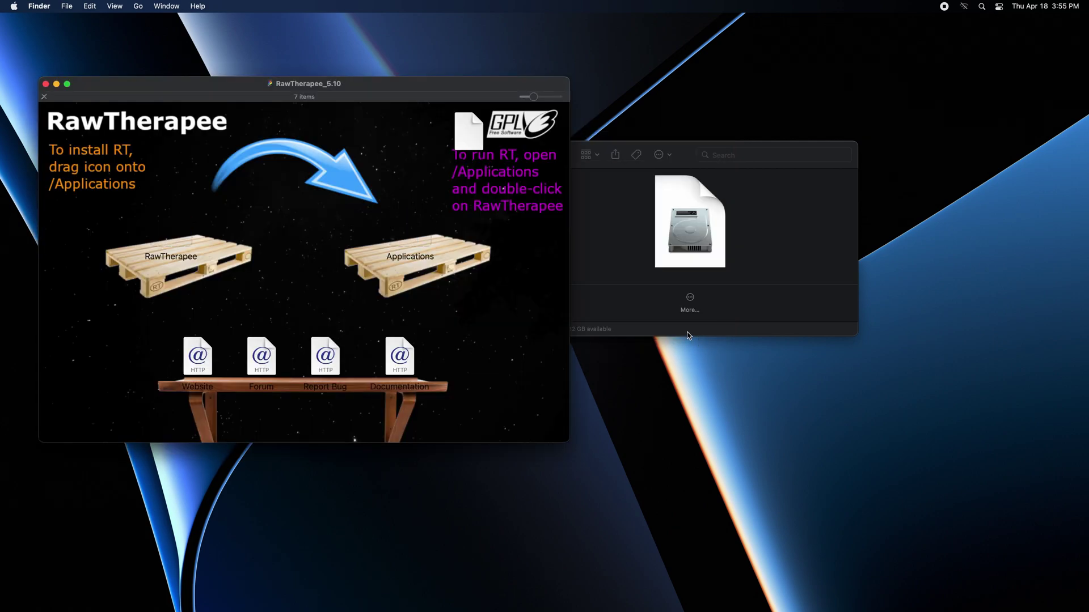
Step: Reposition the installer window and drag RawTherapee onto its Applications shortcut
{"action": "left_click_drag", "start_coordinate": [353, 89], "coordinate": [620, 91]}
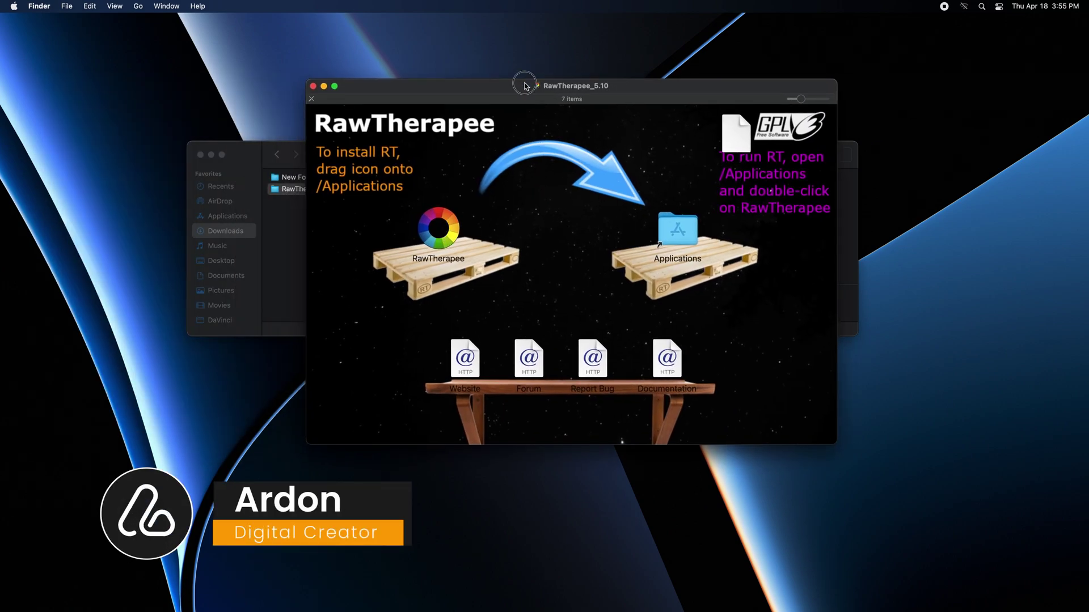
{"action": "left_click_drag", "start_coordinate": [525, 86], "coordinate": [508, 107]}
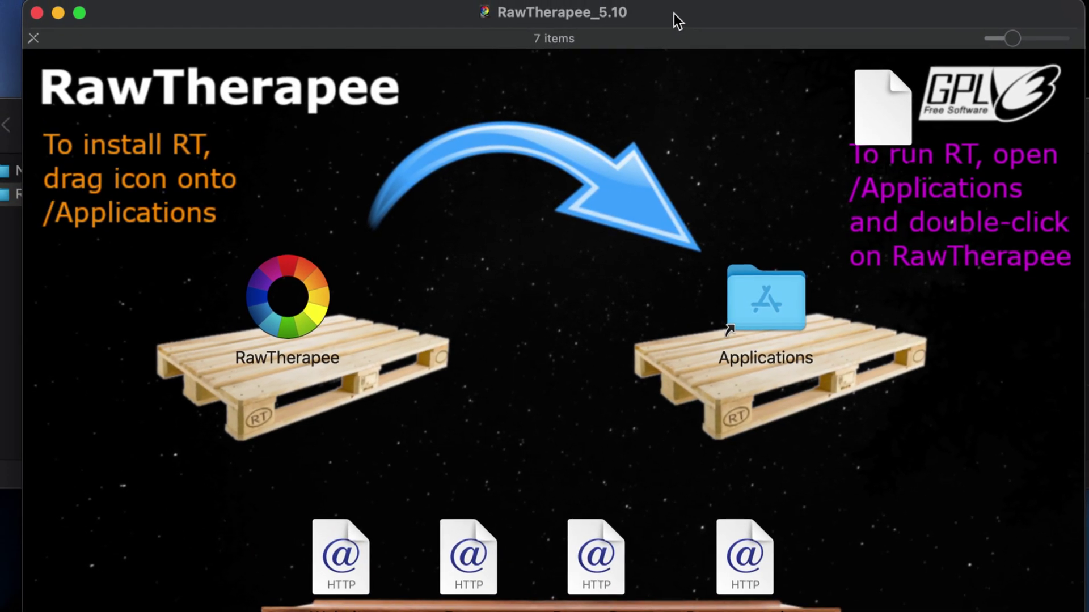
{"action": "left_click_drag", "start_coordinate": [296, 321], "coordinate": [780, 302]}
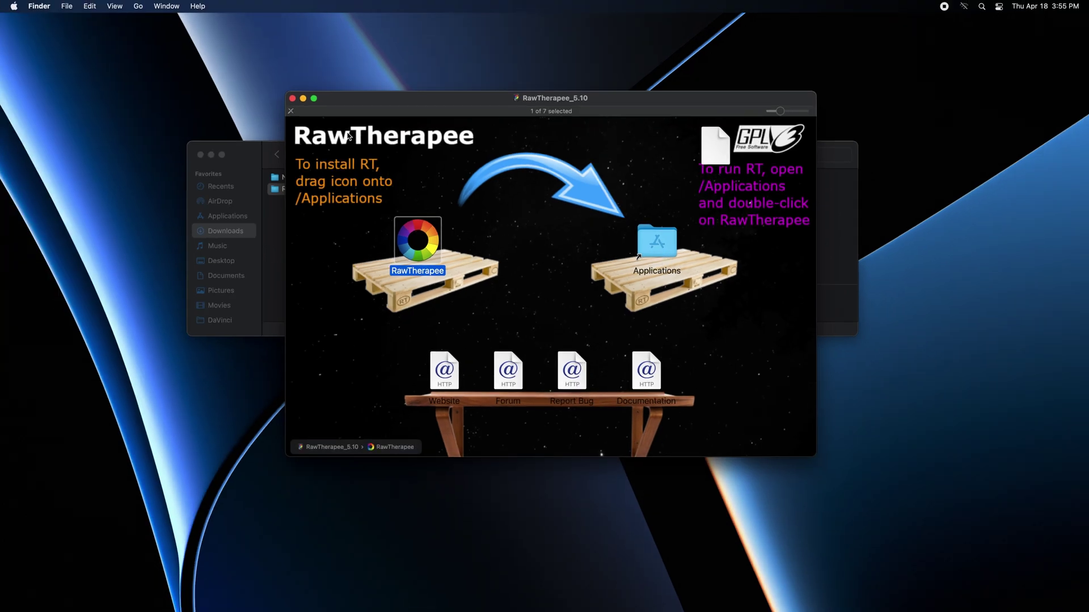
Step: Close the installer window and scroll the Applications folder down to RawTherapee
{"action": "left_click", "coordinate": [292, 99]}
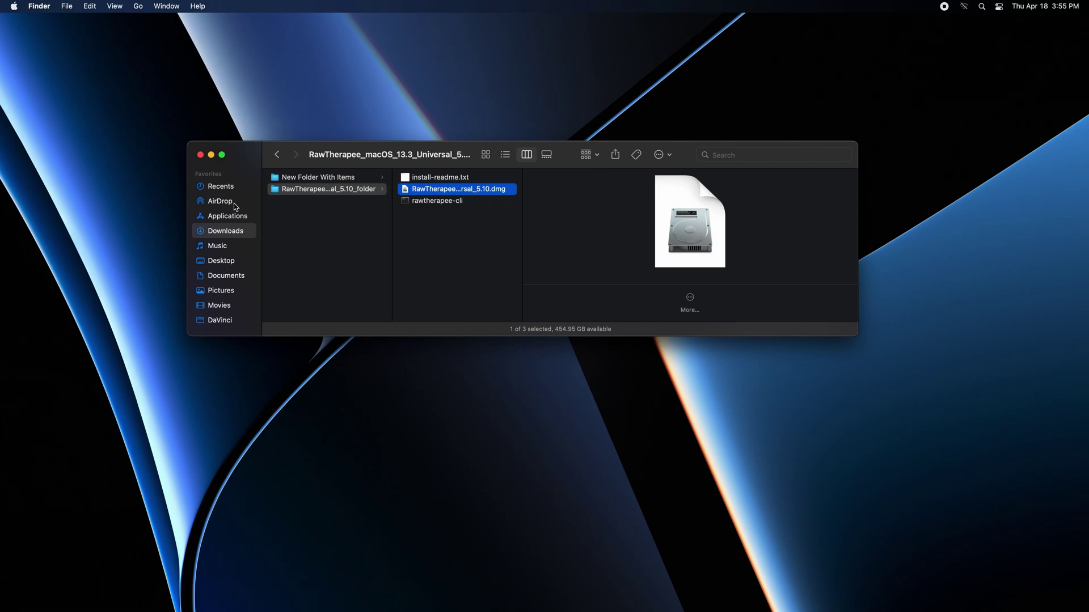
{"action": "left_click", "coordinate": [231, 218]}
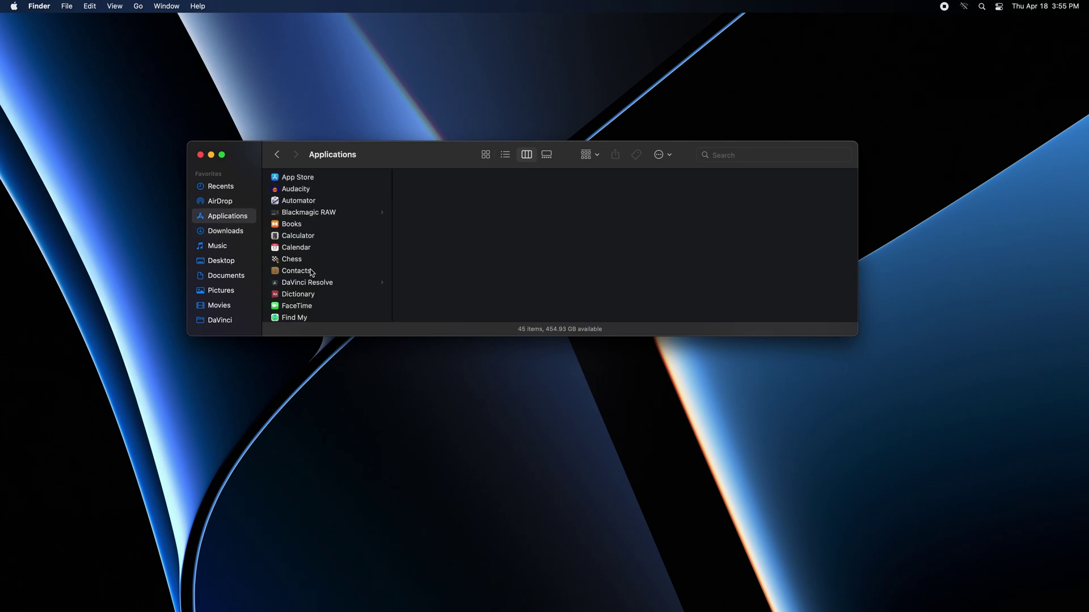
{"action": "scroll", "coordinate": [311, 274], "scroll_direction": "down", "scroll_amount": 1}
{"action": "scroll", "coordinate": [311, 276], "scroll_direction": "down", "scroll_amount": 5}
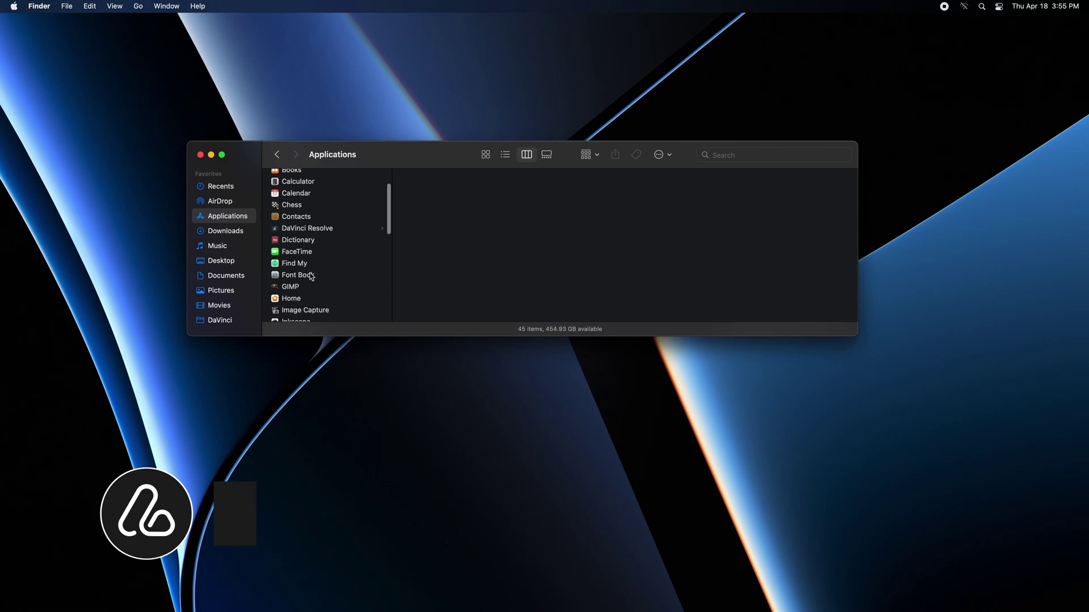
{"action": "scroll", "coordinate": [311, 276], "scroll_direction": "down", "scroll_amount": 6}
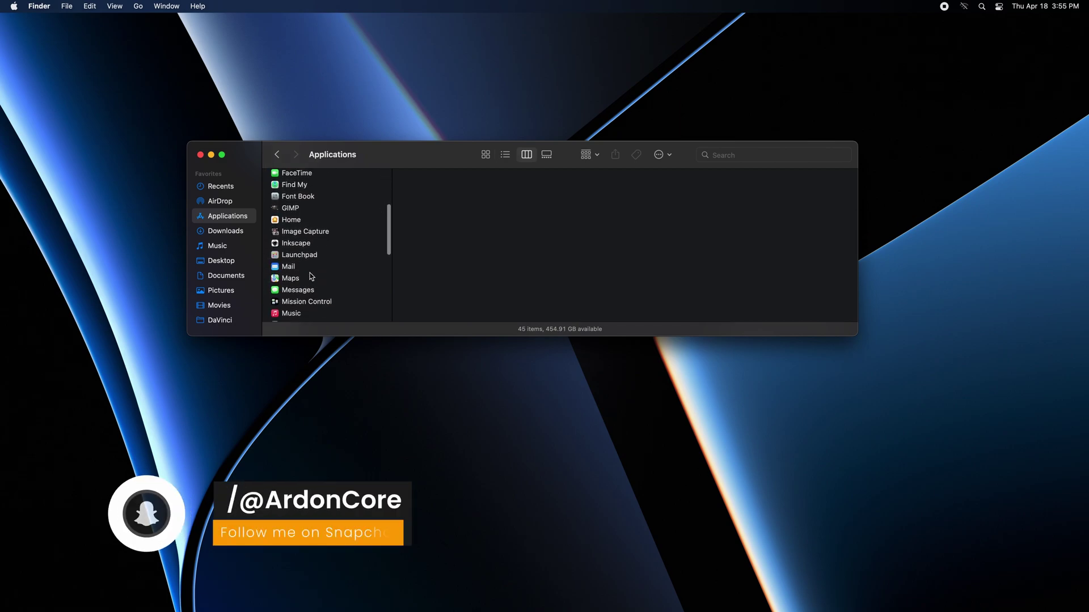
{"action": "scroll", "coordinate": [311, 276], "scroll_direction": "down", "scroll_amount": 2}
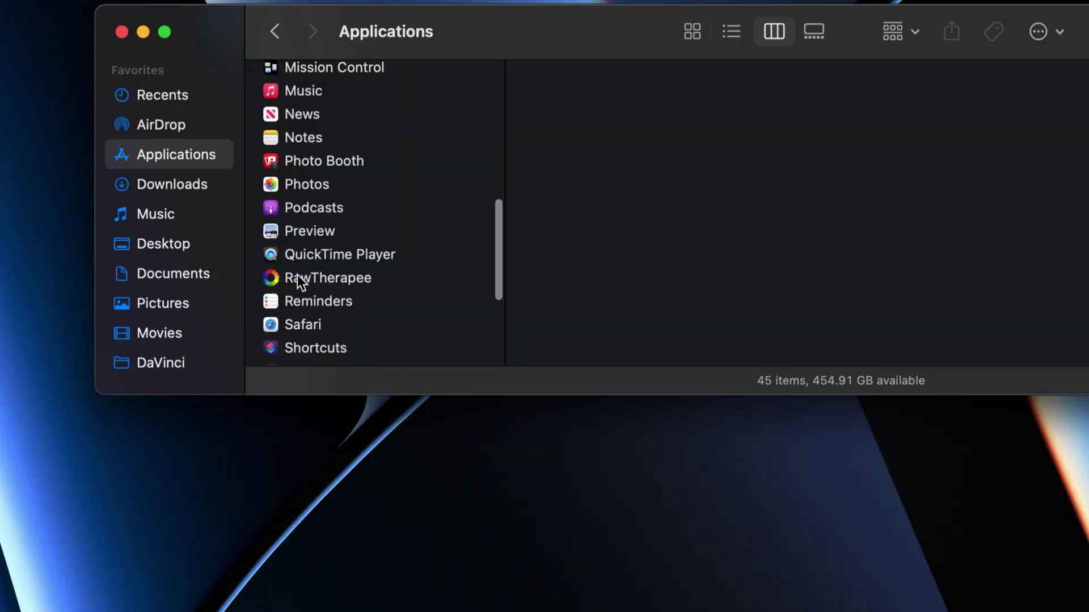
Step: Launch RawTherapee via Open, confirming the downloaded-from-the-Internet warning
{"action": "left_click", "coordinate": [298, 274]}
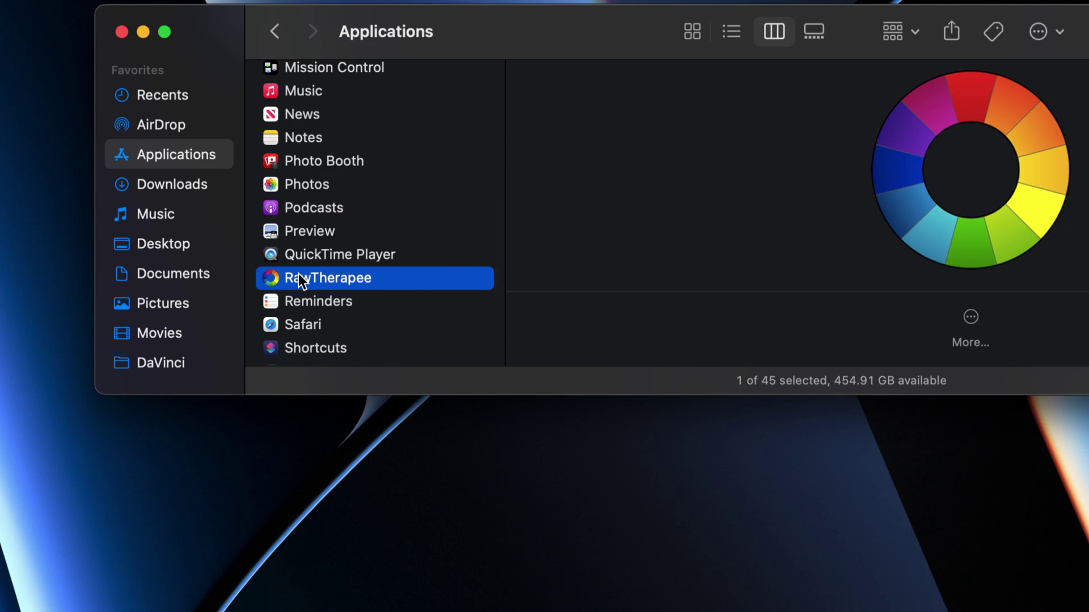
{"action": "right_click", "coordinate": [299, 274]}
{"action": "left_click", "coordinate": [356, 281]}
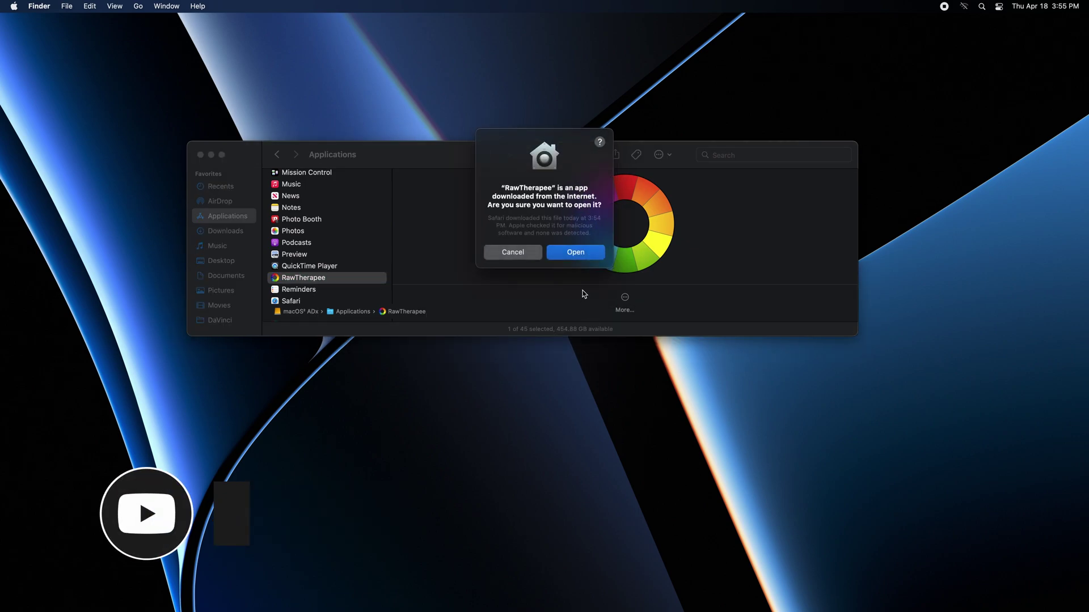
{"action": "left_click", "coordinate": [576, 253]}
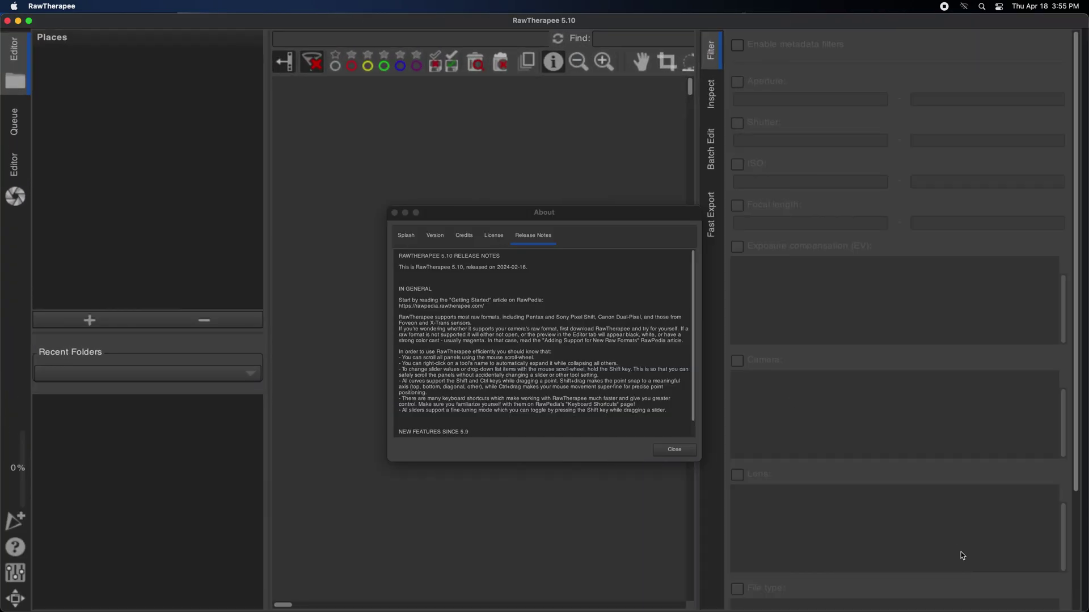
Step: Close the About window, then view the Queue and settle on the Editor workspace
{"action": "left_click", "coordinate": [692, 447]}
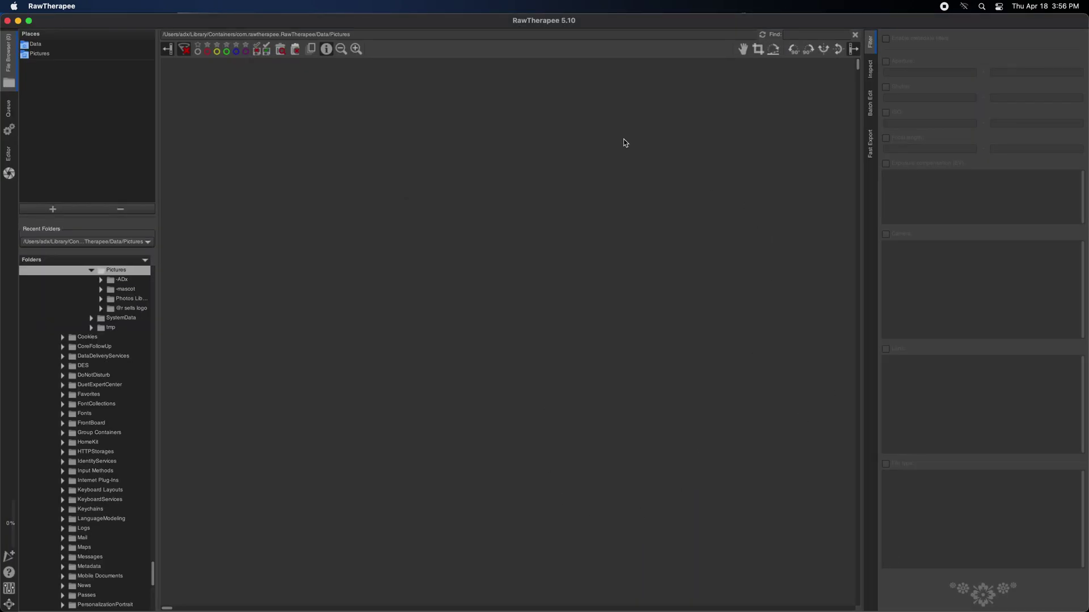
{"action": "left_click", "coordinate": [6, 116]}
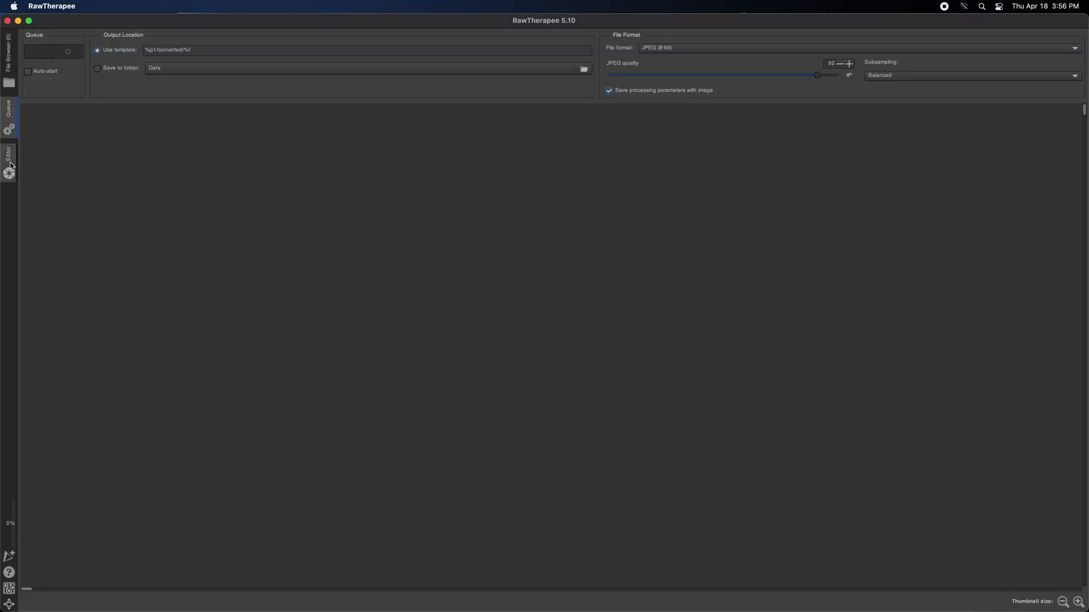
{"action": "left_click", "coordinate": [11, 165]}
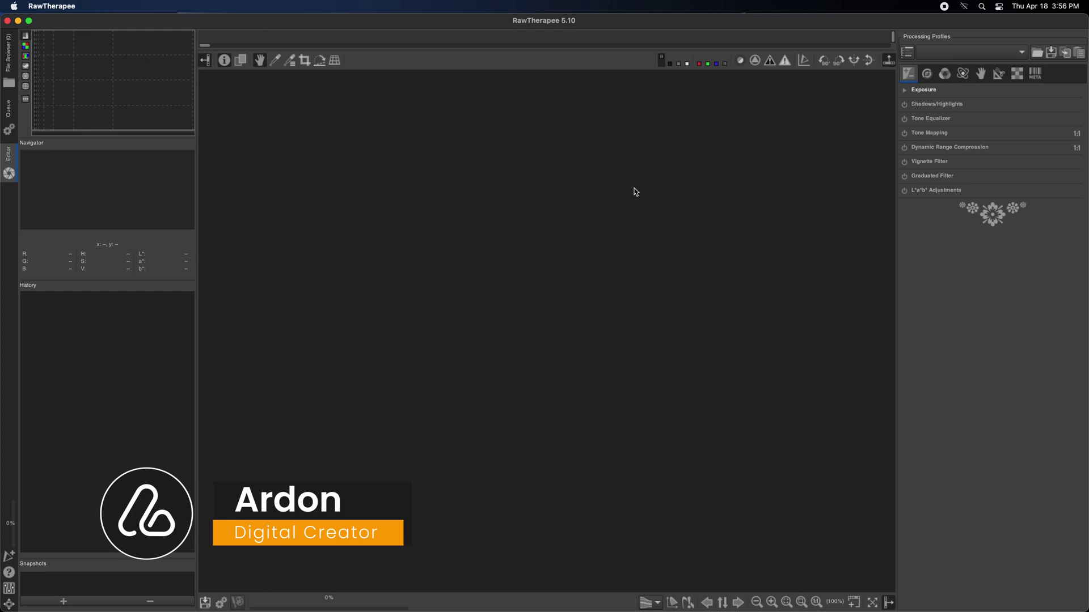
Step: Check the Queue and File Browser views, then drag RawTherapee onto Applications again
{"action": "left_click", "coordinate": [9, 131]}
{"action": "left_click", "coordinate": [9, 83]}
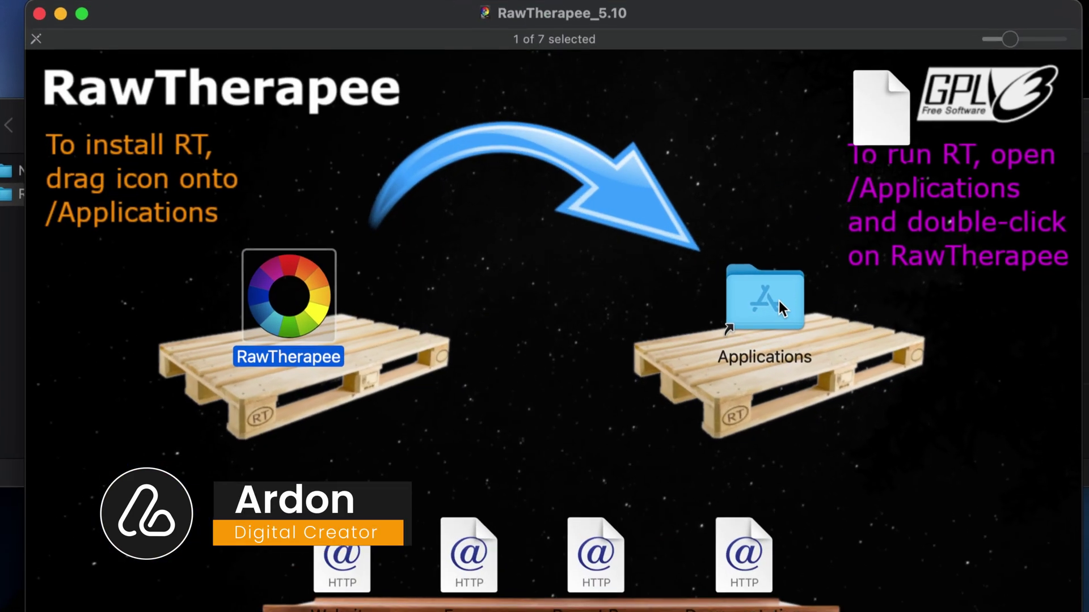
{"action": "left_click_drag", "start_coordinate": [288, 295], "coordinate": [774, 284]}
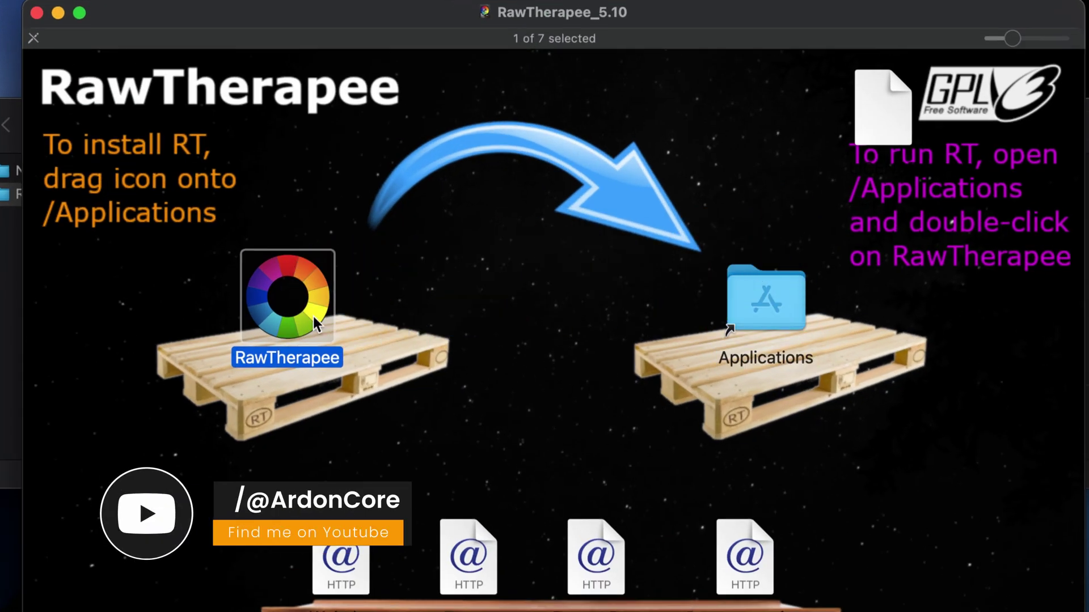